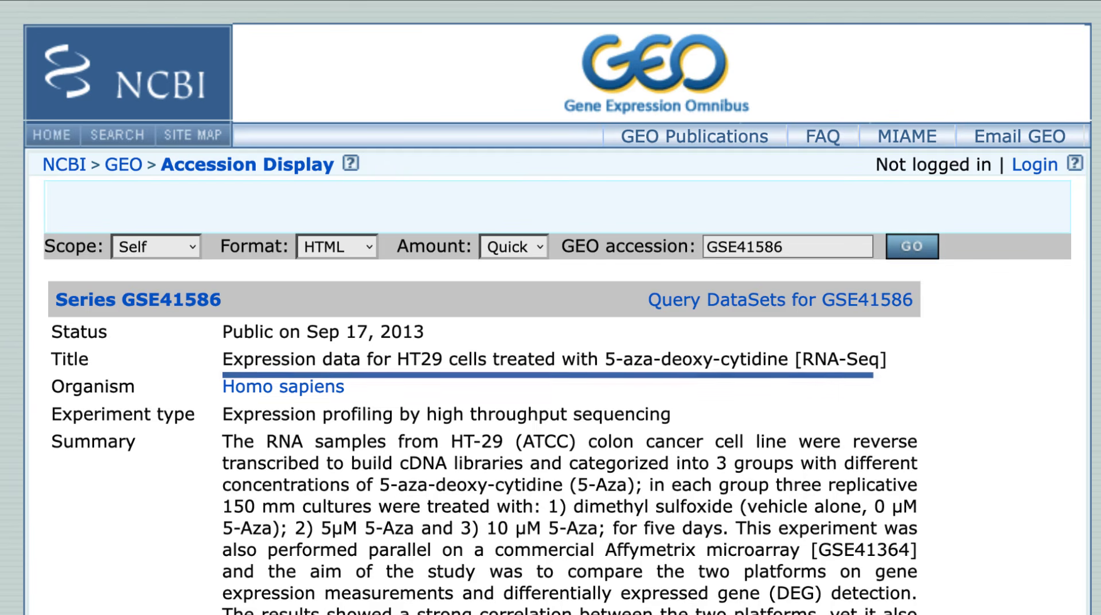
- Start a GEO2R analysis of series GSE41586 and open the GEO2R full instructions
{"action": "scroll", "coordinate": [550, 344], "scroll_direction": "down", "scroll_amount": 15}
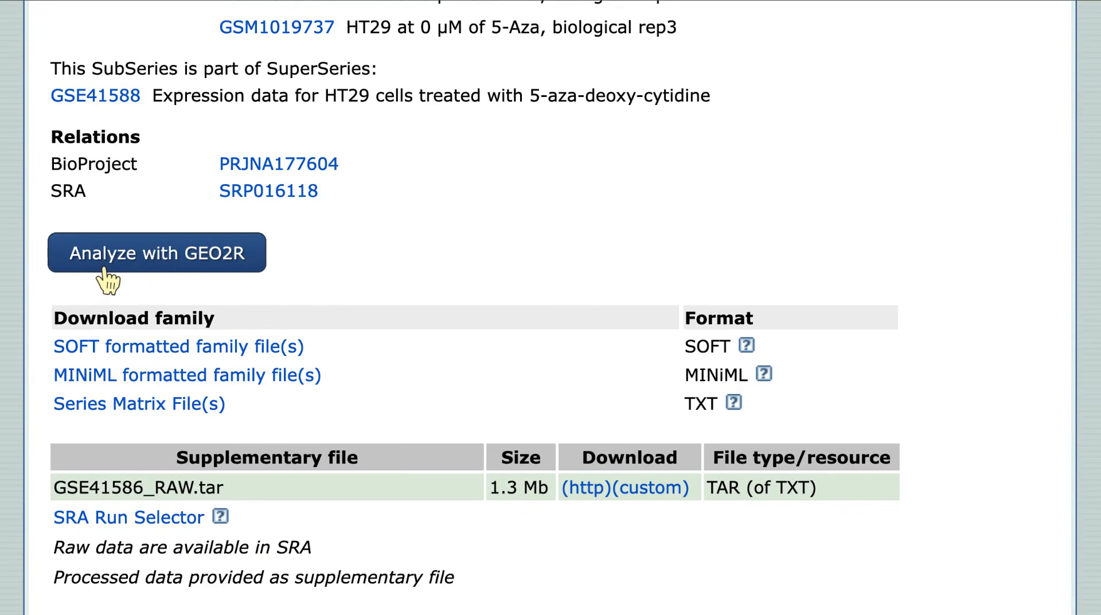
{"action": "left_click", "coordinate": [104, 268]}
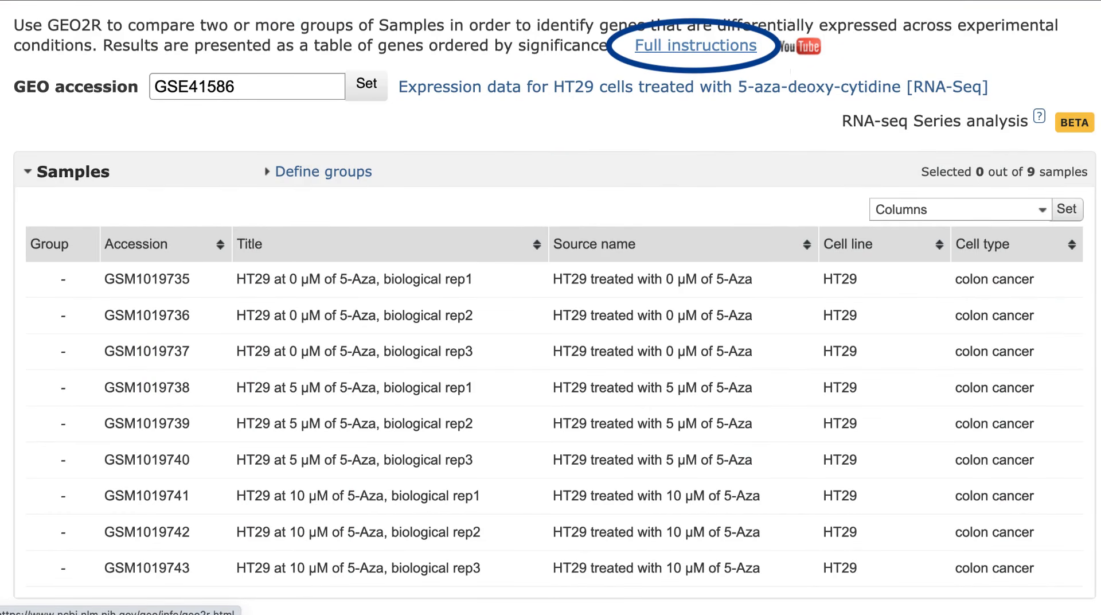
{"action": "left_click", "coordinate": [648, 52]}
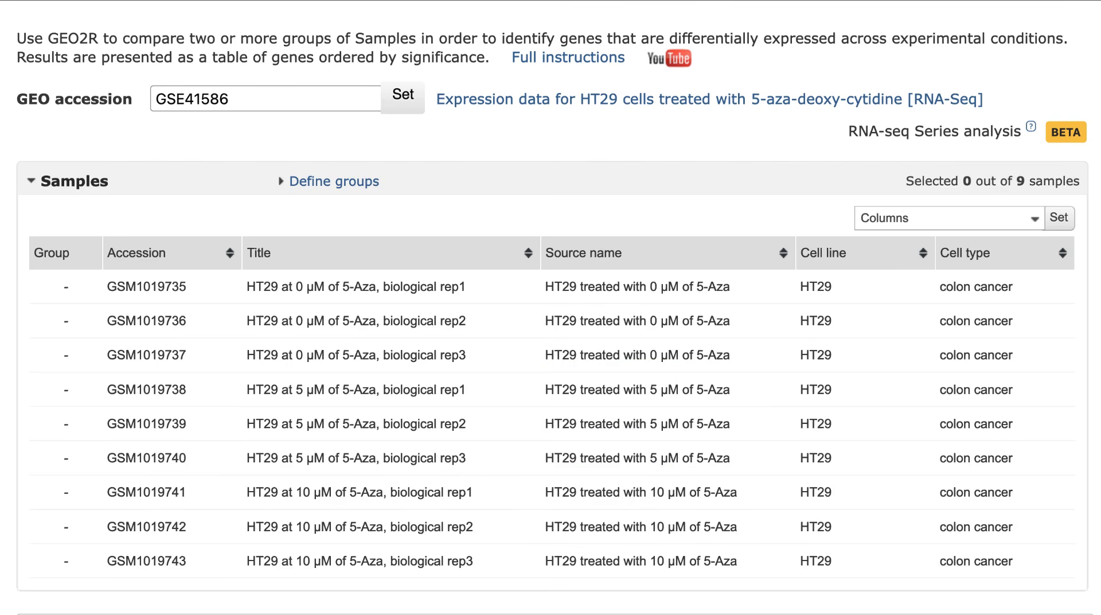
- Define three sample groups named control, low dose and high dose
{"action": "left_click", "coordinate": [351, 183]}
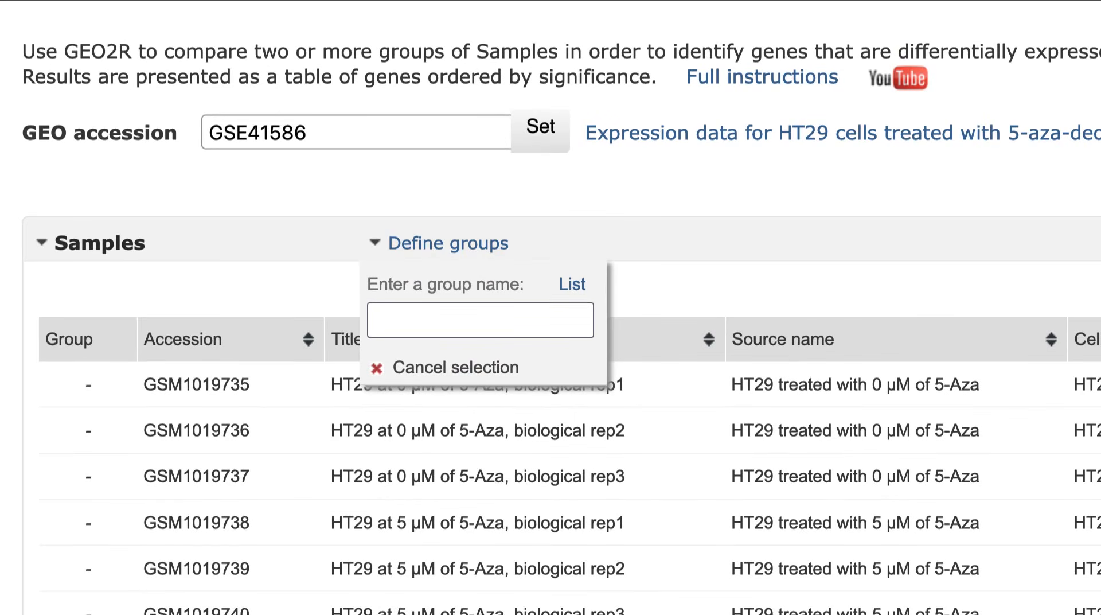
{"action": "left_click", "coordinate": [480, 320]}
{"action": "type", "text": "control"}
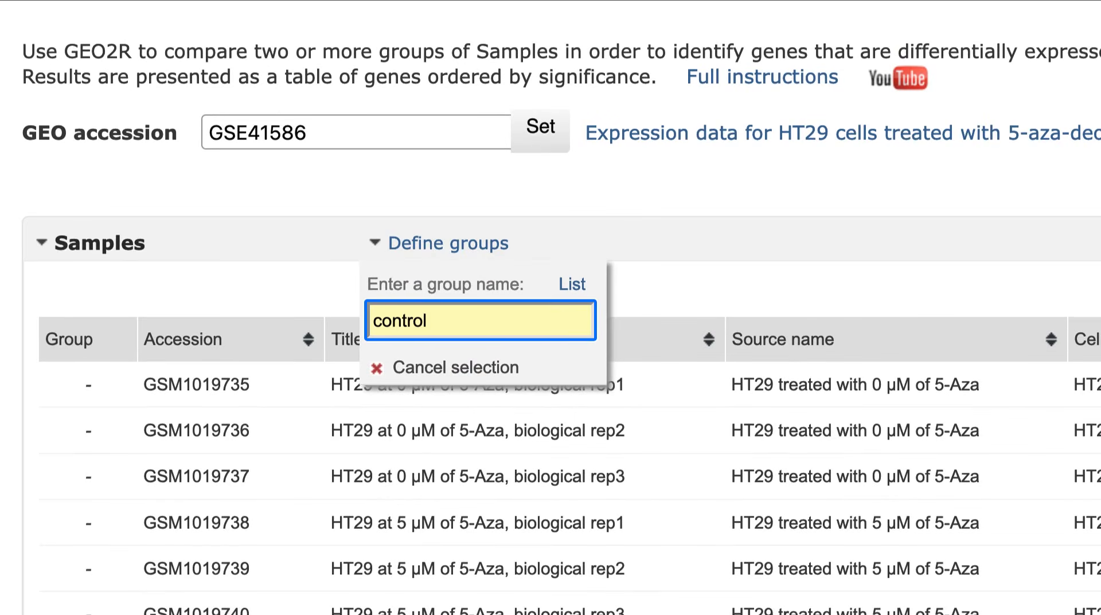
{"action": "key", "text": "Return"}
{"action": "type", "text": "low dose"}
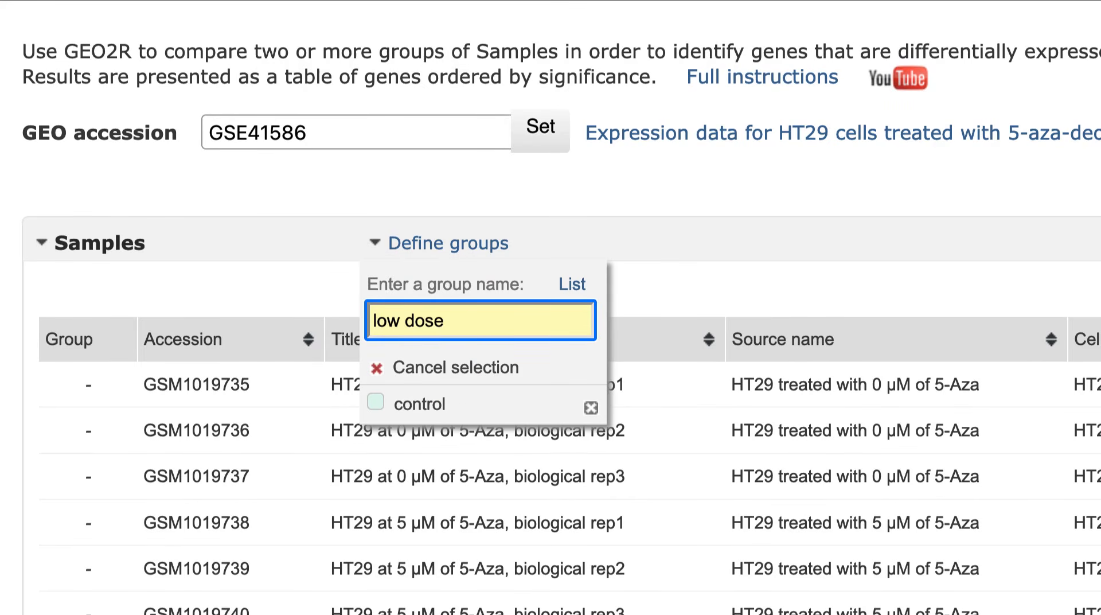
{"action": "key", "text": "Return"}
{"action": "type", "text": "high dose"}
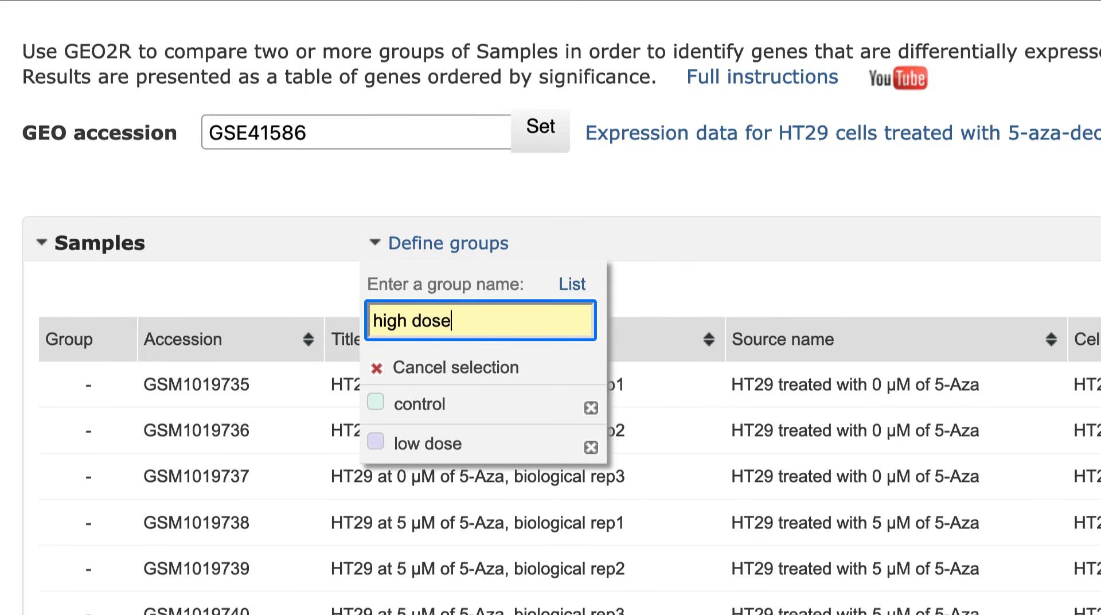
{"action": "key", "text": "Return"}
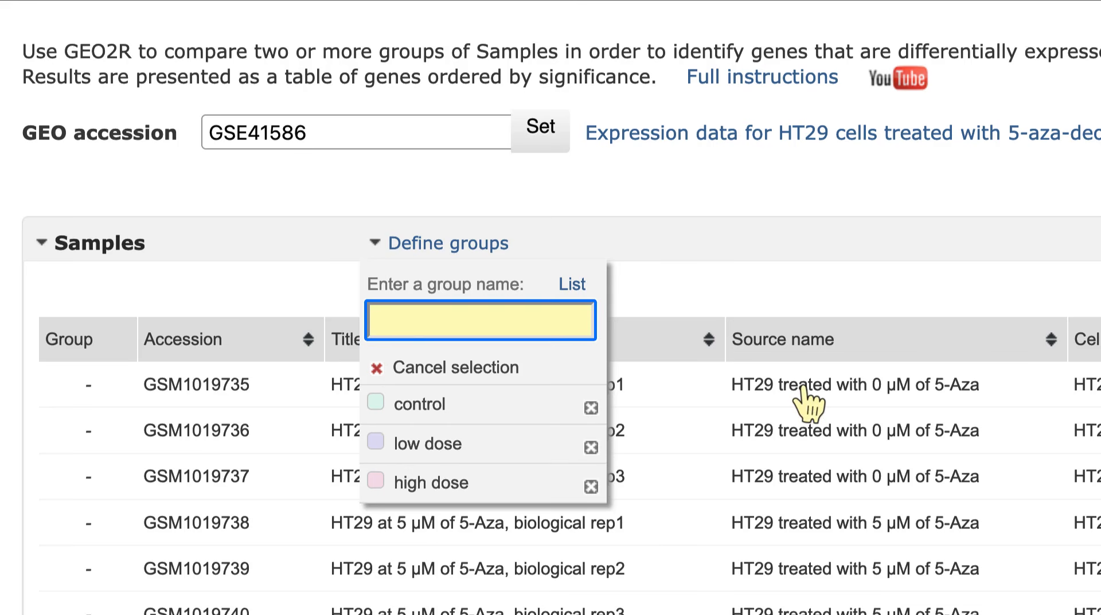
- Assign the 0 µM samples to control, the 5 µM samples to low dose and the 10 µM samples to high dose
{"action": "left_click_drag", "start_coordinate": [806, 401], "coordinate": [807, 476]}
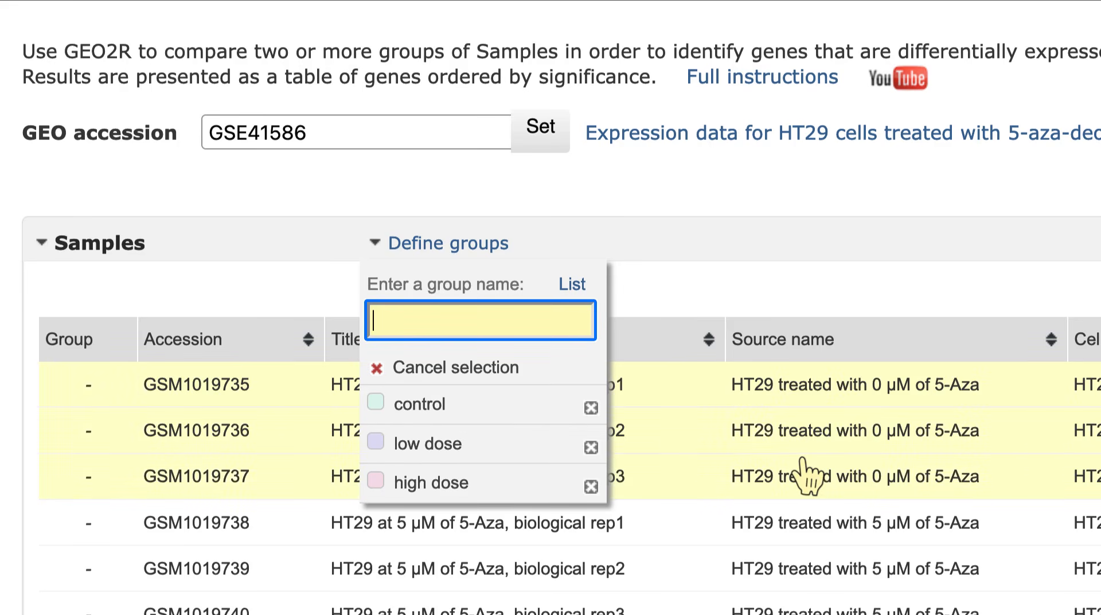
{"action": "left_click", "coordinate": [508, 402]}
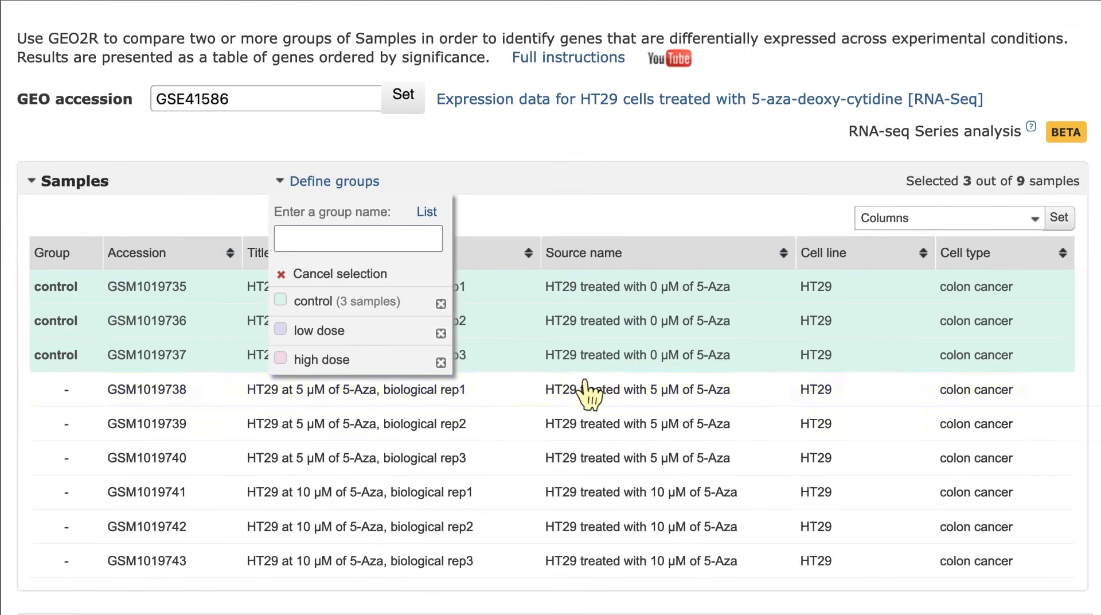
{"action": "left_click_drag", "start_coordinate": [585, 381], "coordinate": [580, 559]}
{"action": "left_click", "coordinate": [384, 328]}
{"action": "left_click", "coordinate": [379, 357]}
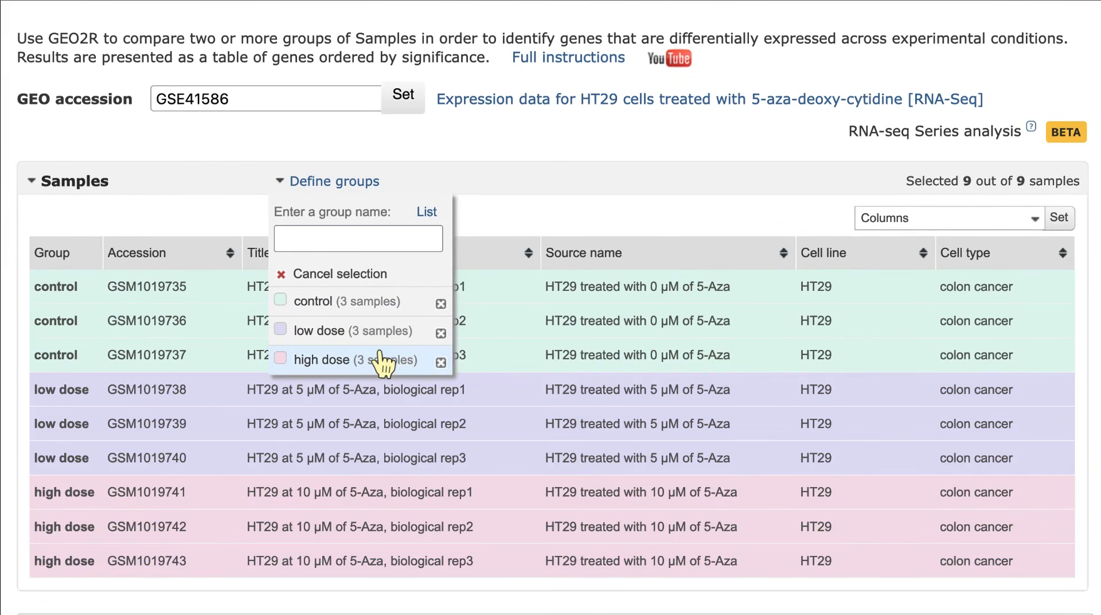
{"action": "left_click", "coordinate": [373, 183]}
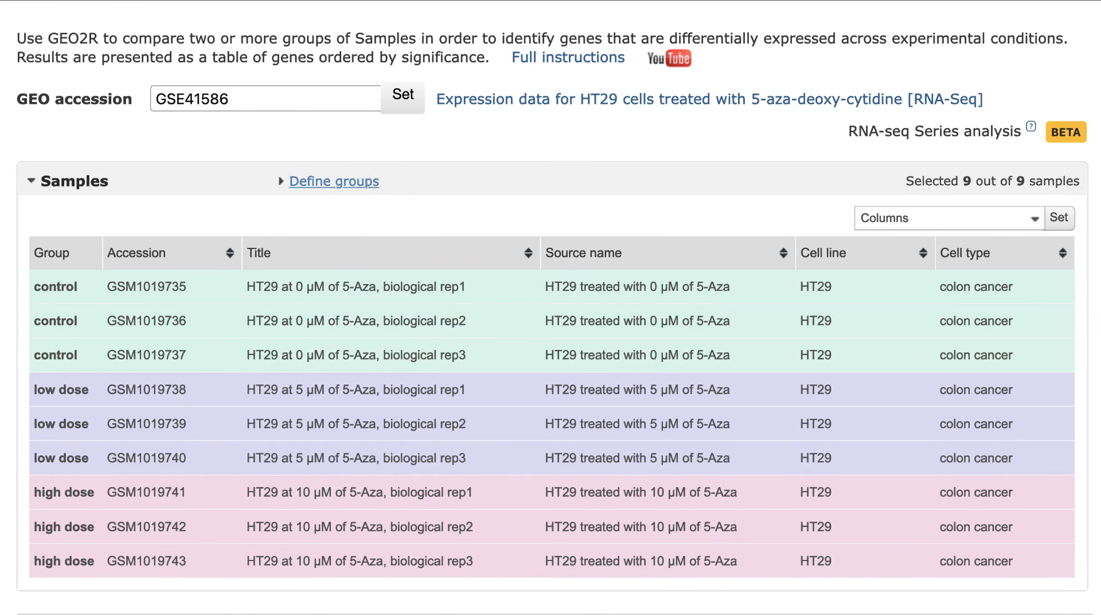
- Run the GEO2R analysis with default settings and view the expression graph of ERVFC1 in the top differentially expressed genes table
{"action": "scroll", "coordinate": [551, 307], "scroll_direction": "down", "scroll_amount": 6}
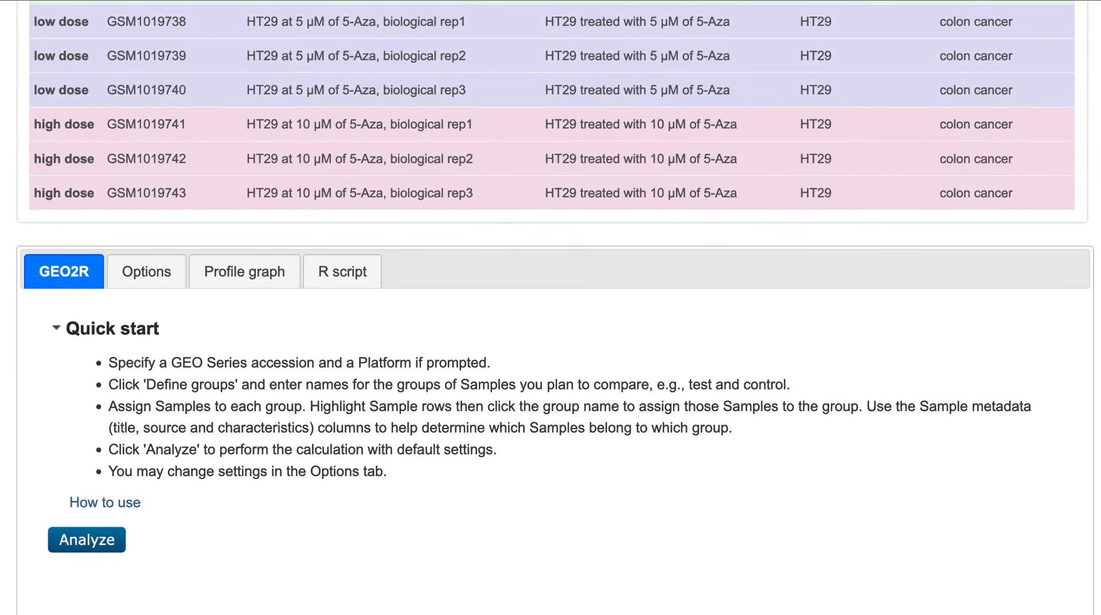
{"action": "left_click", "coordinate": [110, 546]}
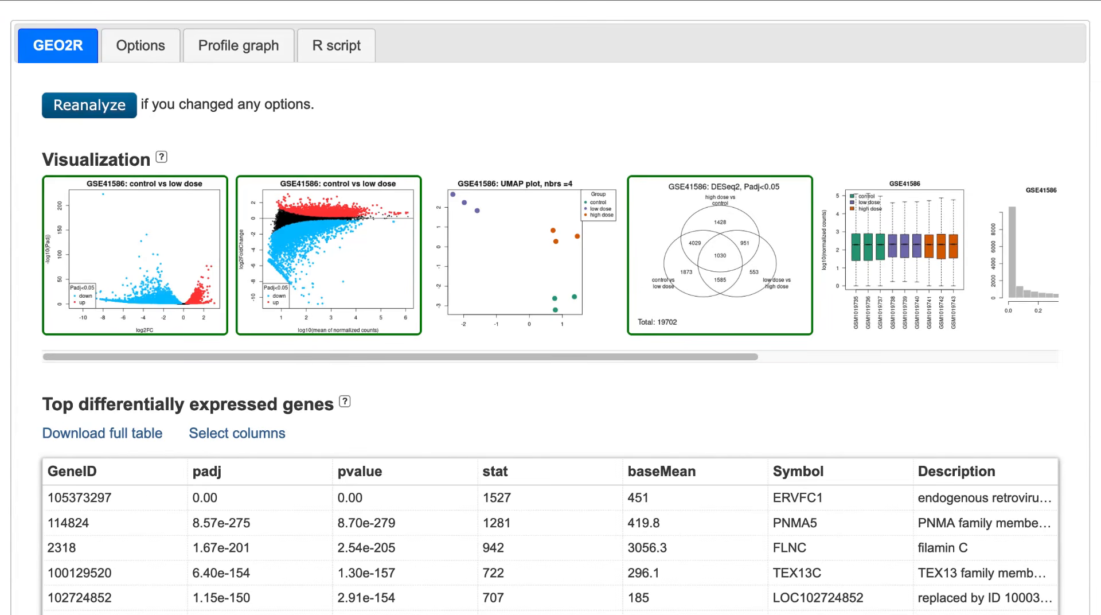
{"action": "scroll", "coordinate": [551, 308], "scroll_direction": "down", "scroll_amount": 6}
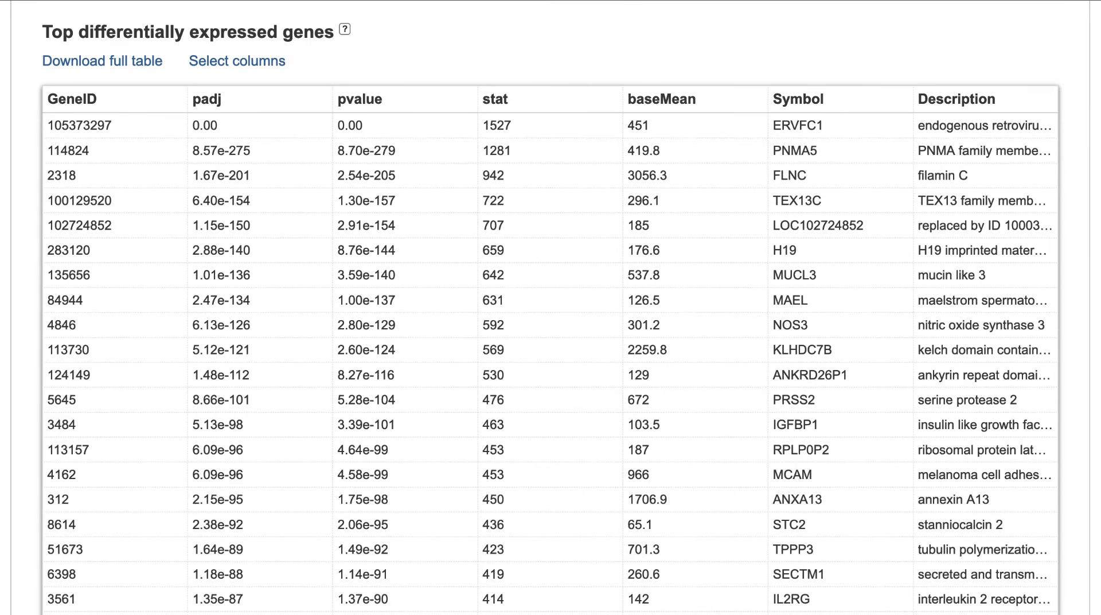
{"action": "left_click", "coordinate": [873, 132]}
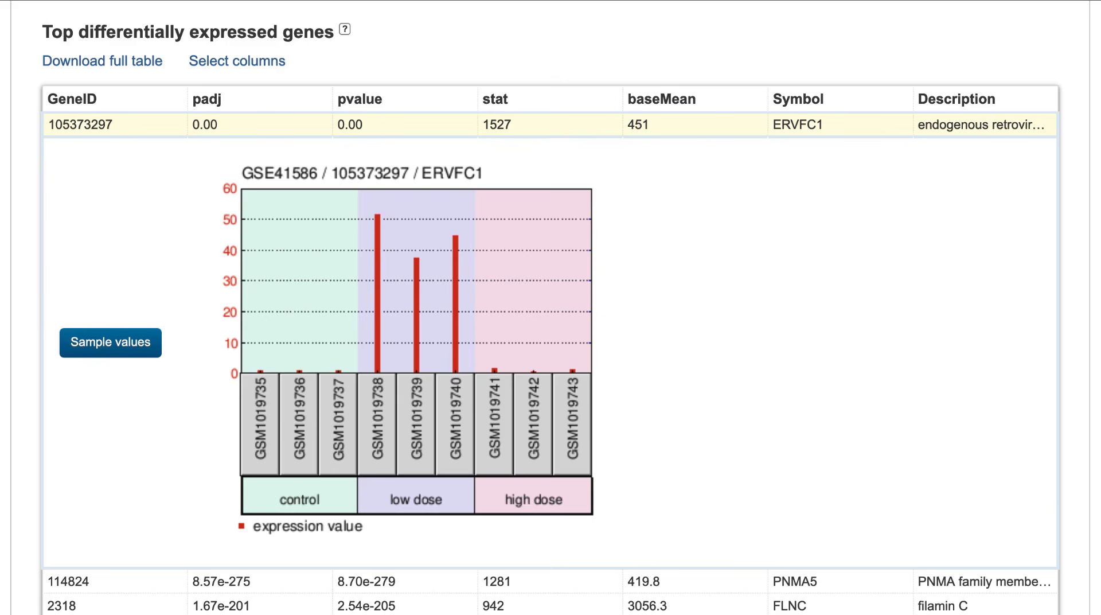
{"action": "left_click", "coordinate": [81, 125]}
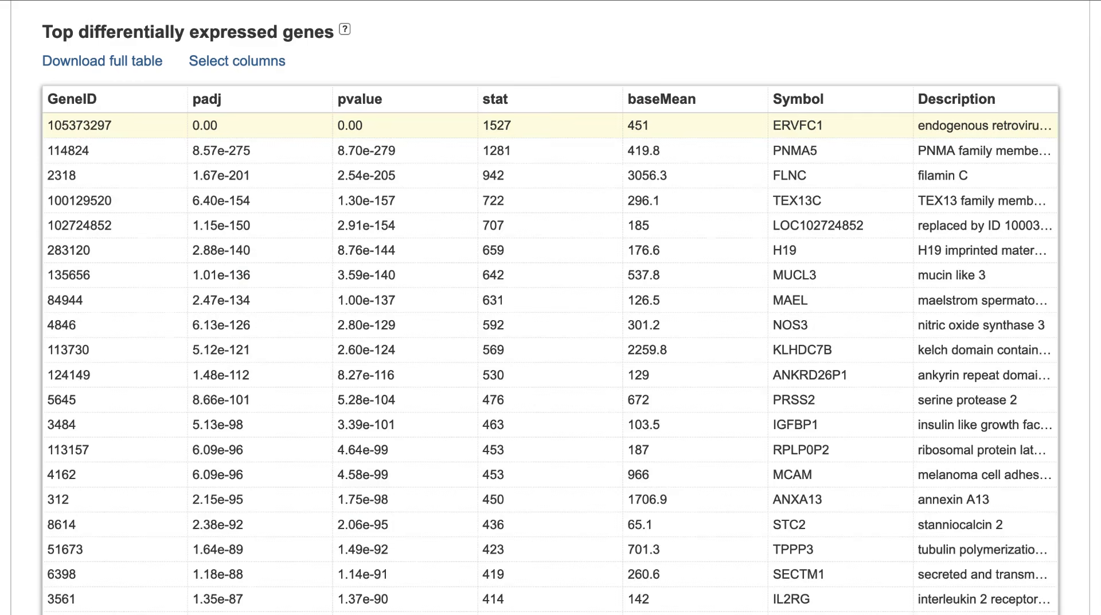
- Display the expression profile graph for the gene NOS3
{"action": "scroll", "coordinate": [550, 308], "scroll_direction": "up", "scroll_amount": 6}
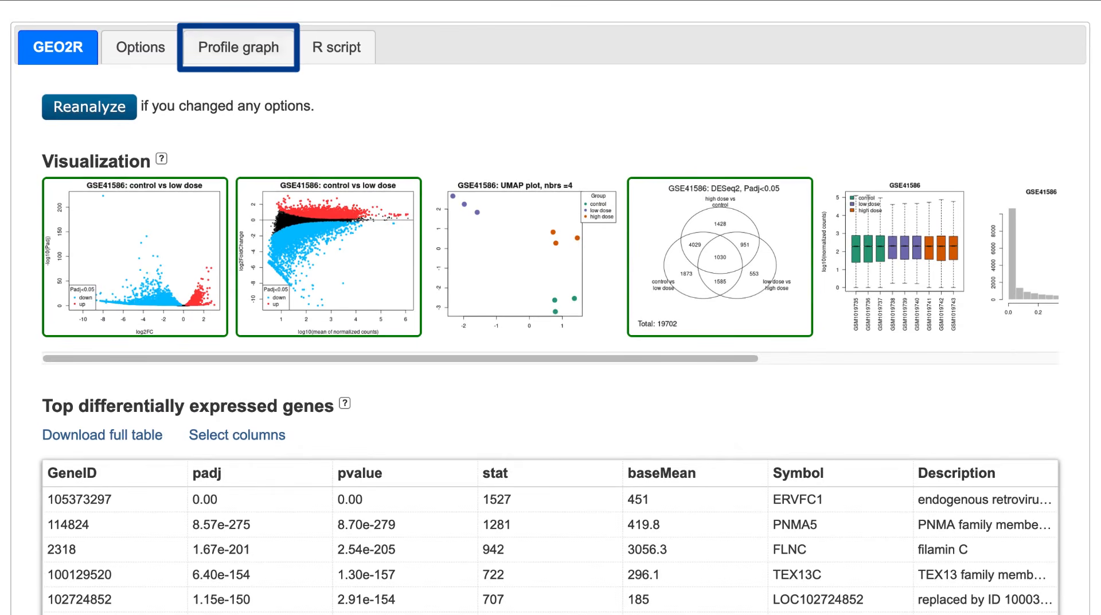
{"action": "left_click", "coordinate": [238, 47]}
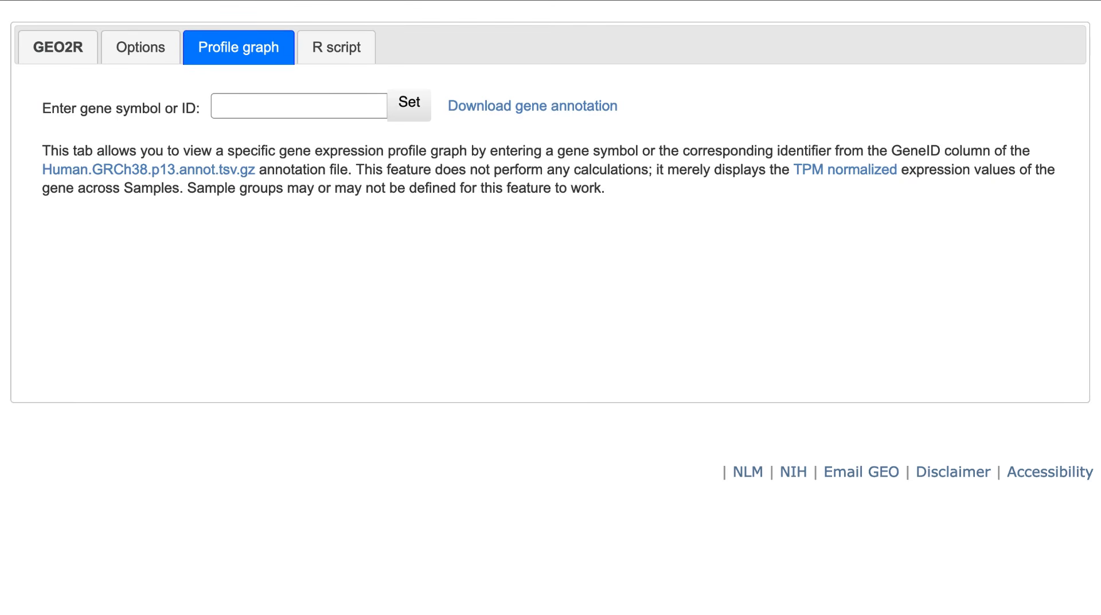
{"action": "left_click", "coordinate": [299, 106]}
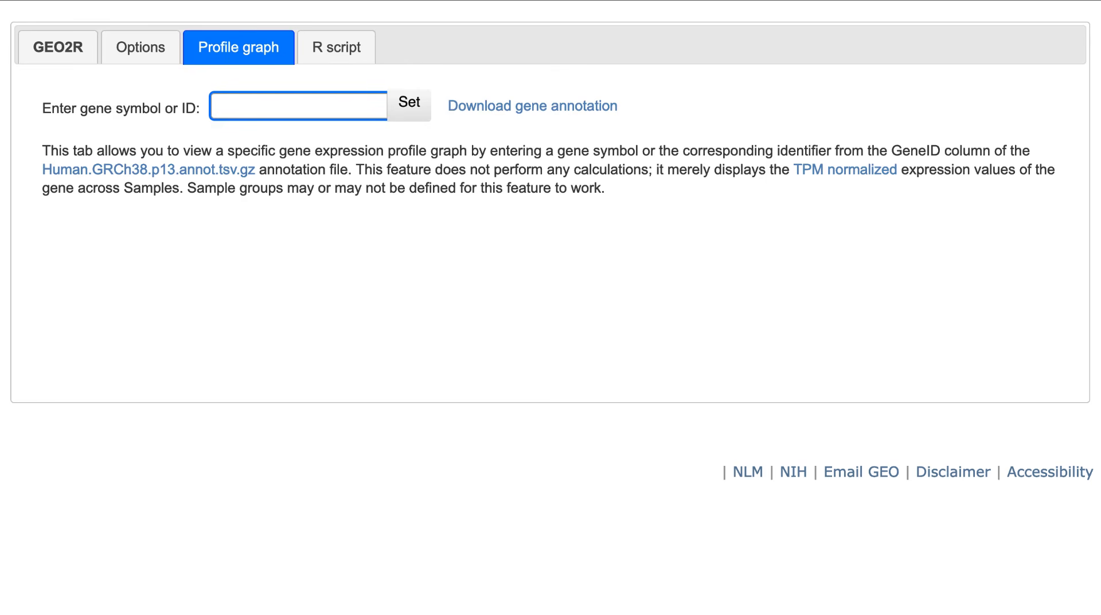
{"action": "type", "text": "NOS3"}
{"action": "left_click", "coordinate": [411, 113]}
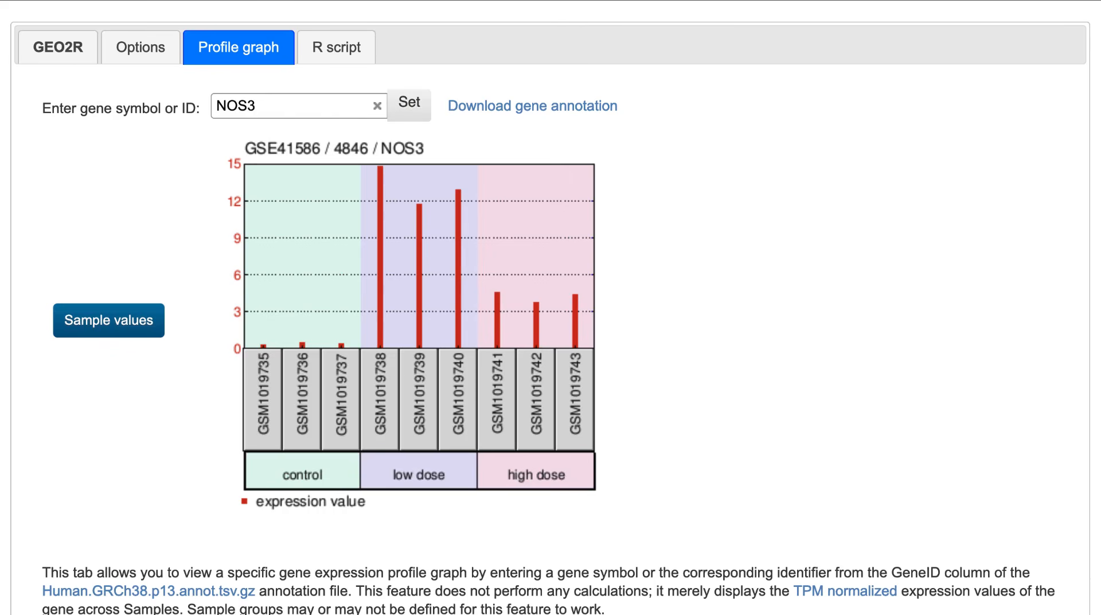
- Return to the analysis results and open the column selection of the top differentially expressed genes table
{"action": "left_click", "coordinate": [72, 57]}
{"action": "scroll", "coordinate": [72, 57], "scroll_direction": "down", "scroll_amount": 3}
{"action": "scroll", "coordinate": [551, 308], "scroll_direction": "down", "scroll_amount": 5}
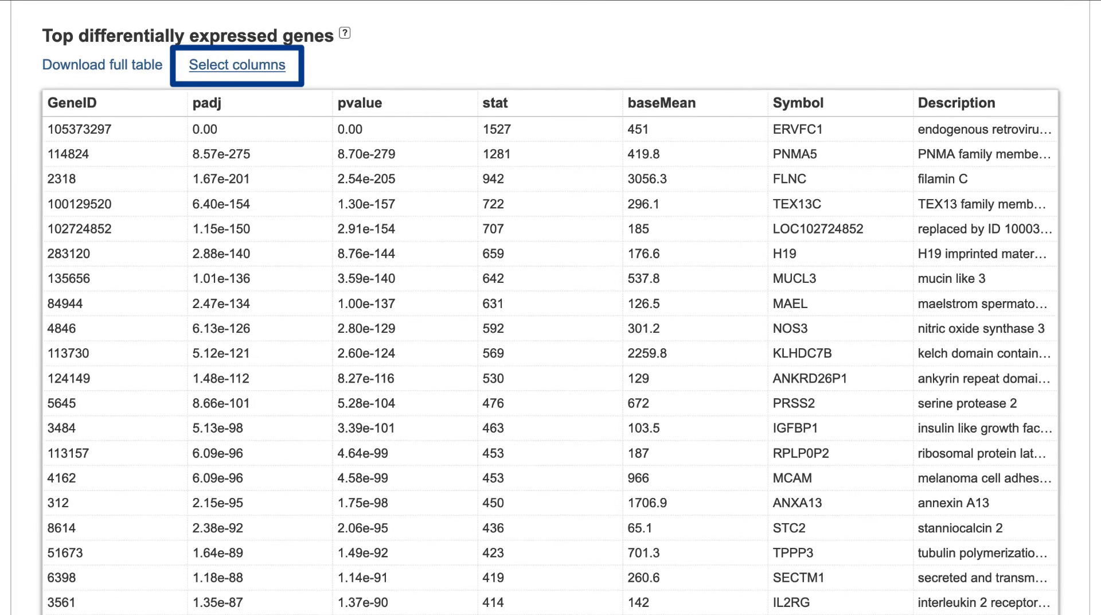
{"action": "left_click", "coordinate": [237, 64]}
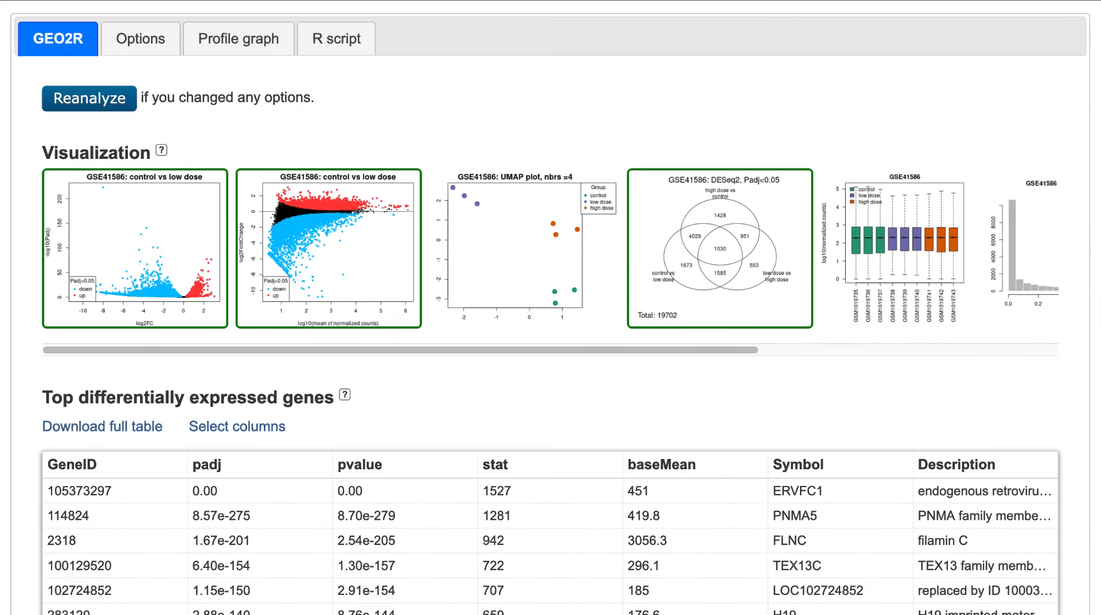
- Enlarge the UMAP plot to examine how the samples cluster by group, and close it
{"action": "left_click", "coordinate": [514, 232]}
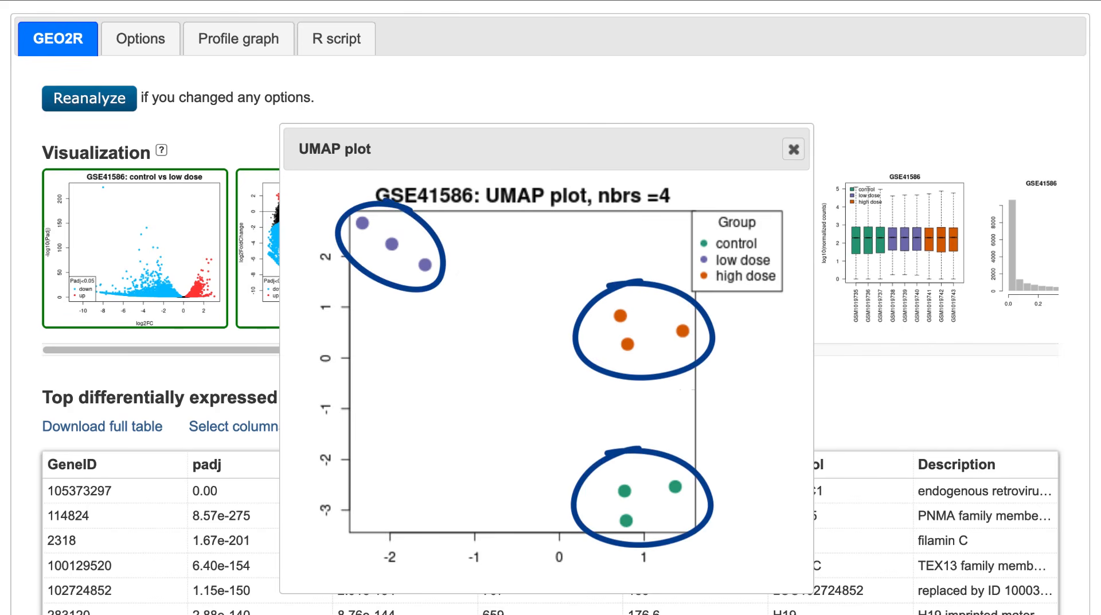
{"action": "key", "text": "Escape"}
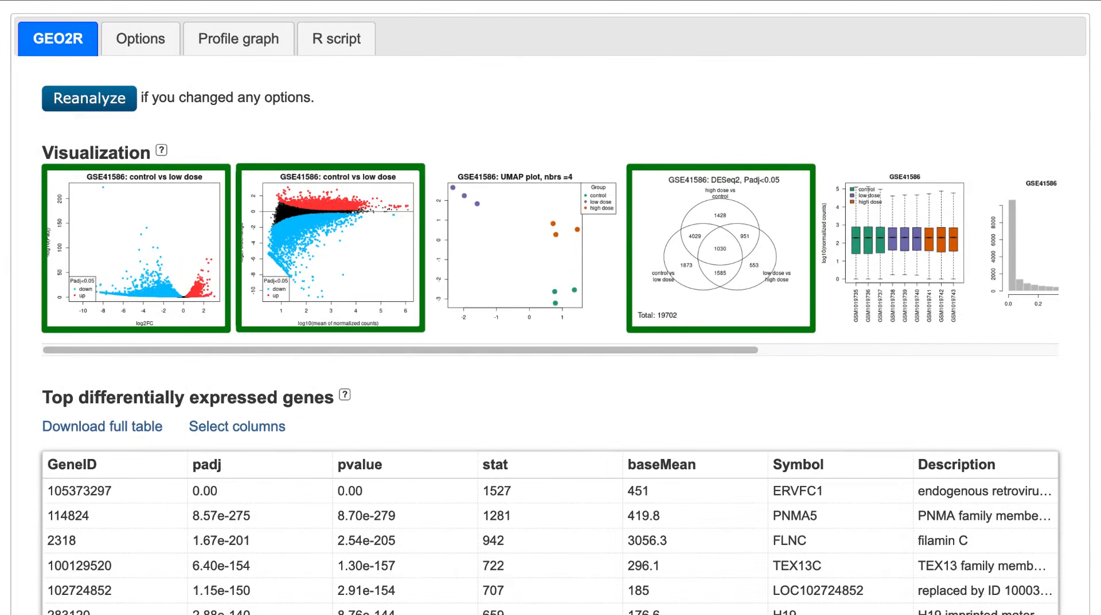
- Open the interactive volcano plot and display the low dose vs high dose contrast, followed by high dose vs control
{"action": "left_click", "coordinate": [208, 197]}
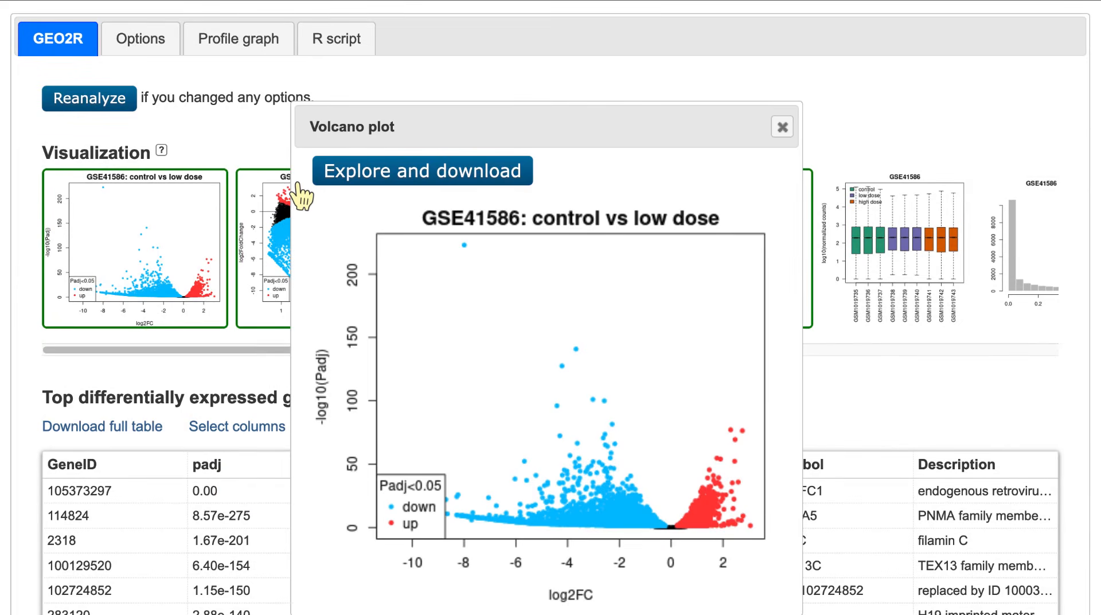
{"action": "left_click", "coordinate": [333, 179]}
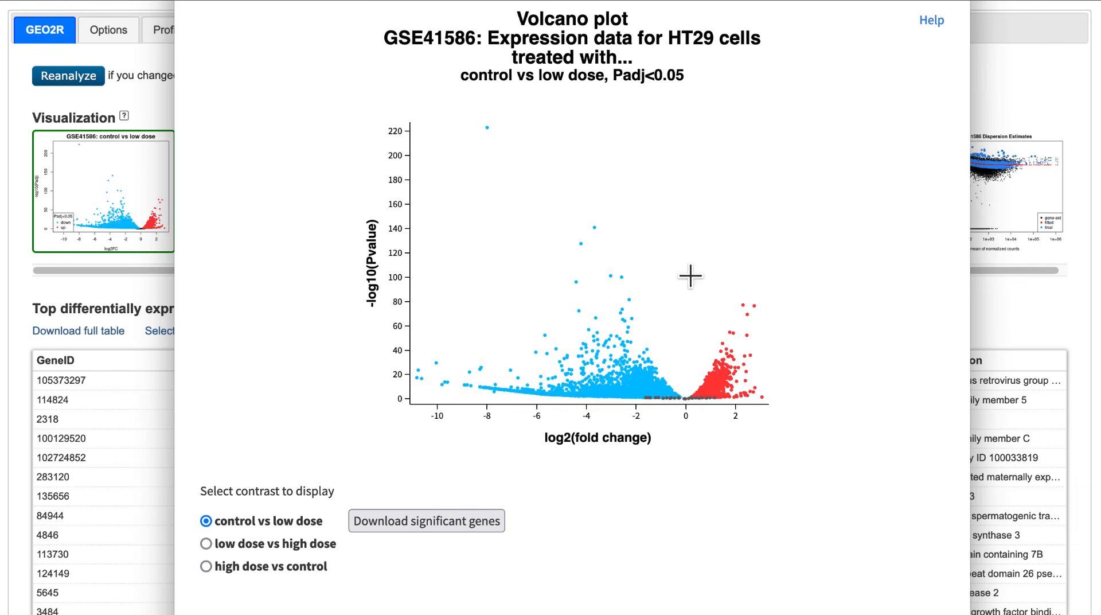
{"action": "mouse_move", "coordinate": [612, 278]}
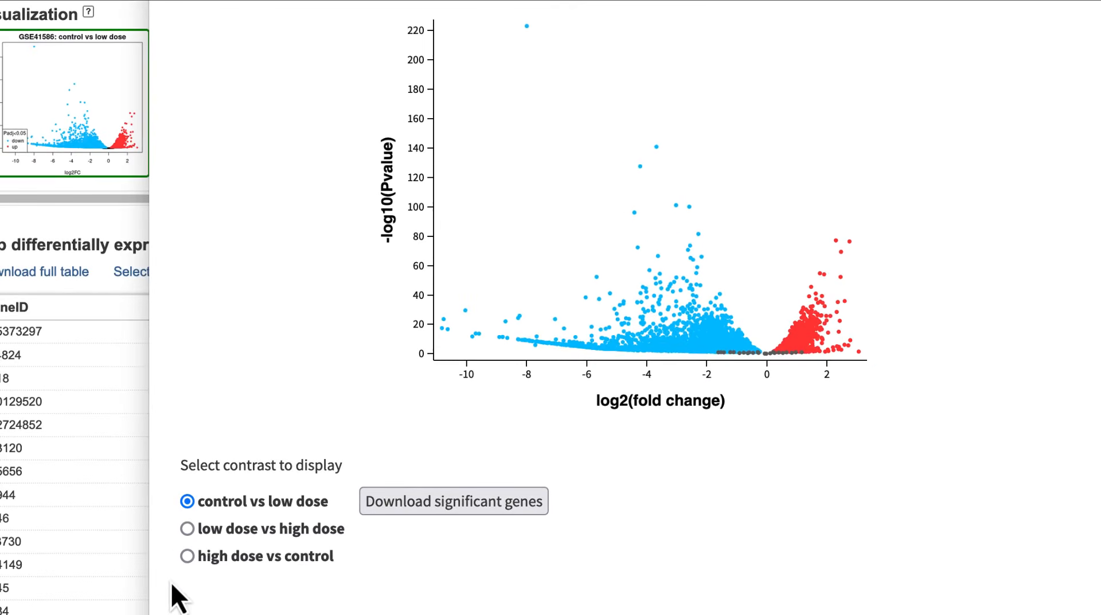
{"action": "left_click", "coordinate": [187, 529]}
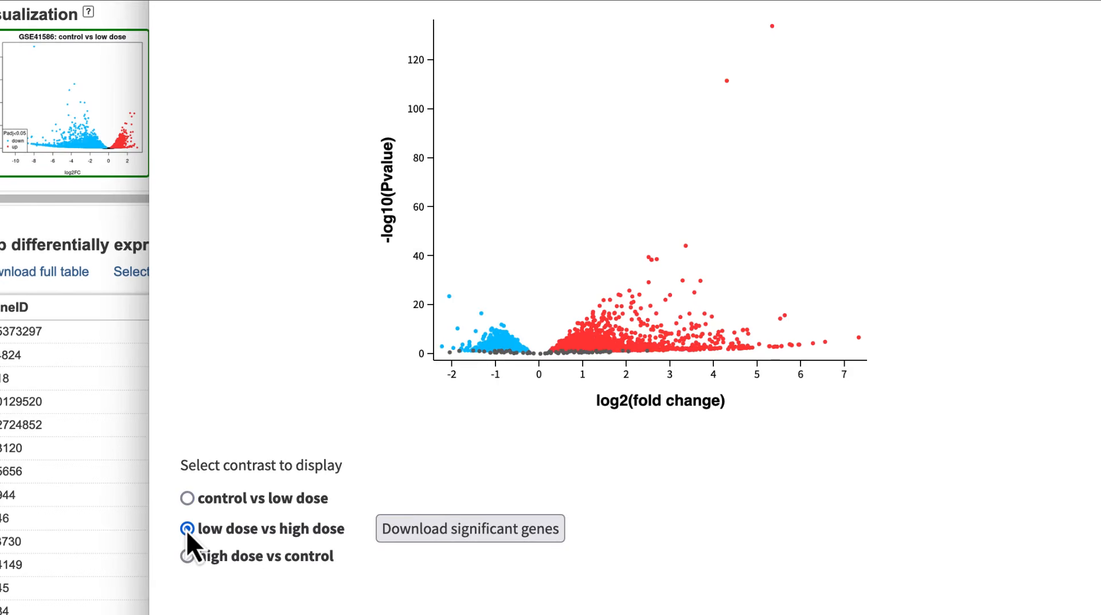
{"action": "left_click", "coordinate": [187, 555]}
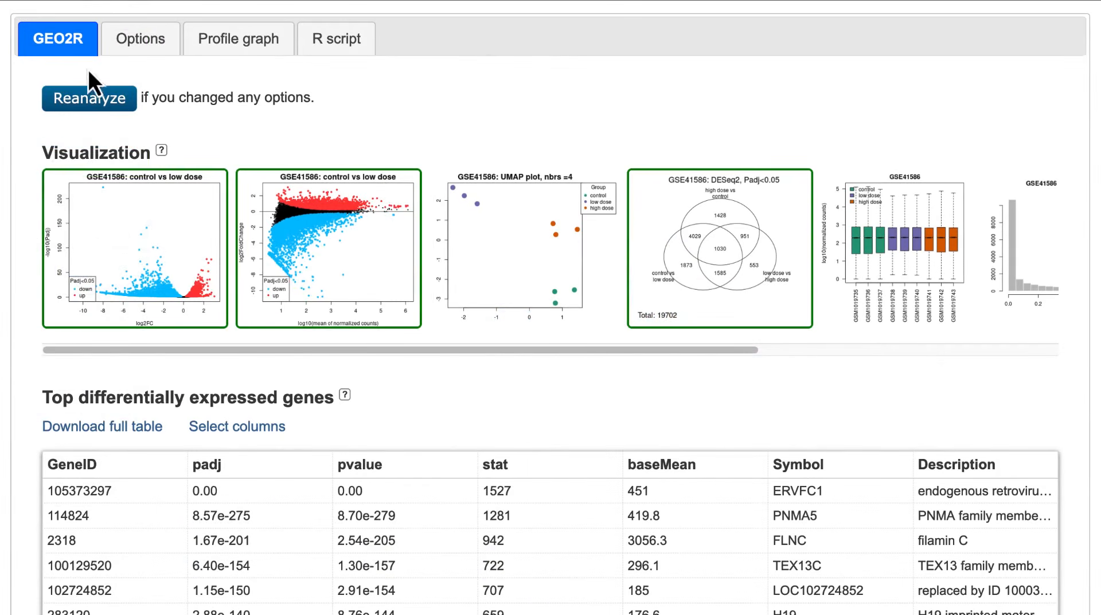
- Set the significance level cut-off to 0.001 and the log2 fold change threshold to 2, and reanalyze the data
{"action": "left_click", "coordinate": [152, 47]}
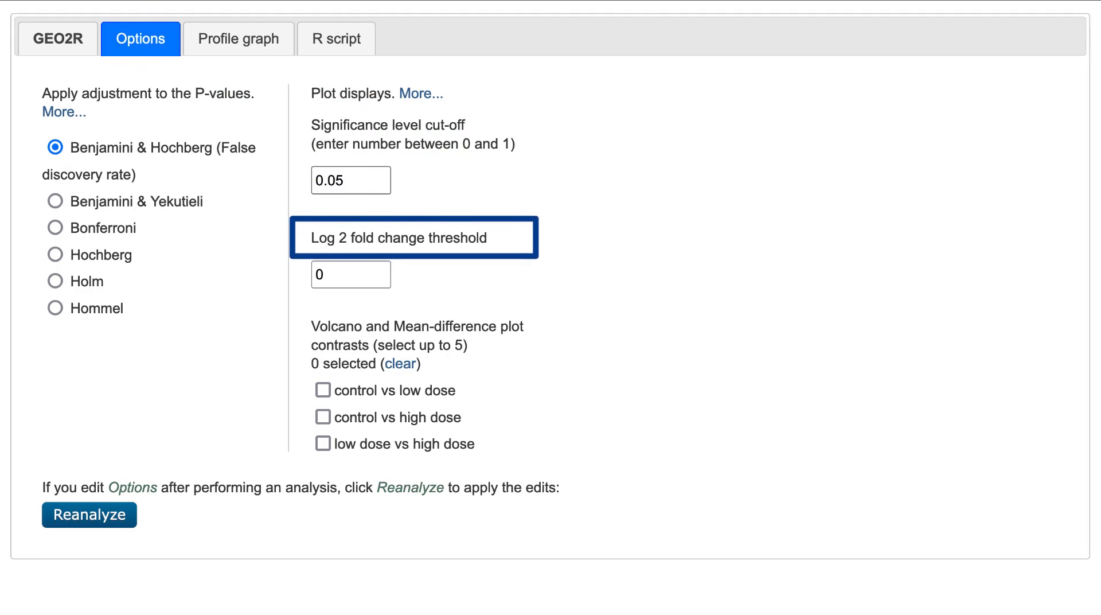
{"action": "left_click", "coordinate": [361, 180]}
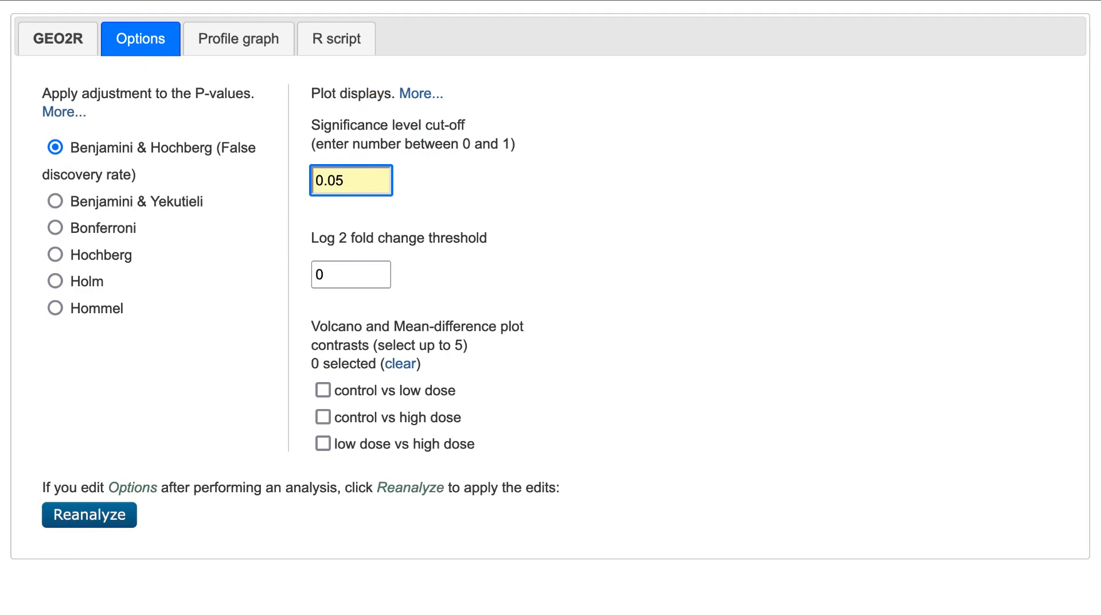
{"action": "key", "text": "BackSpace"}
{"action": "type", "text": "01"}
{"action": "left_click", "coordinate": [356, 275]}
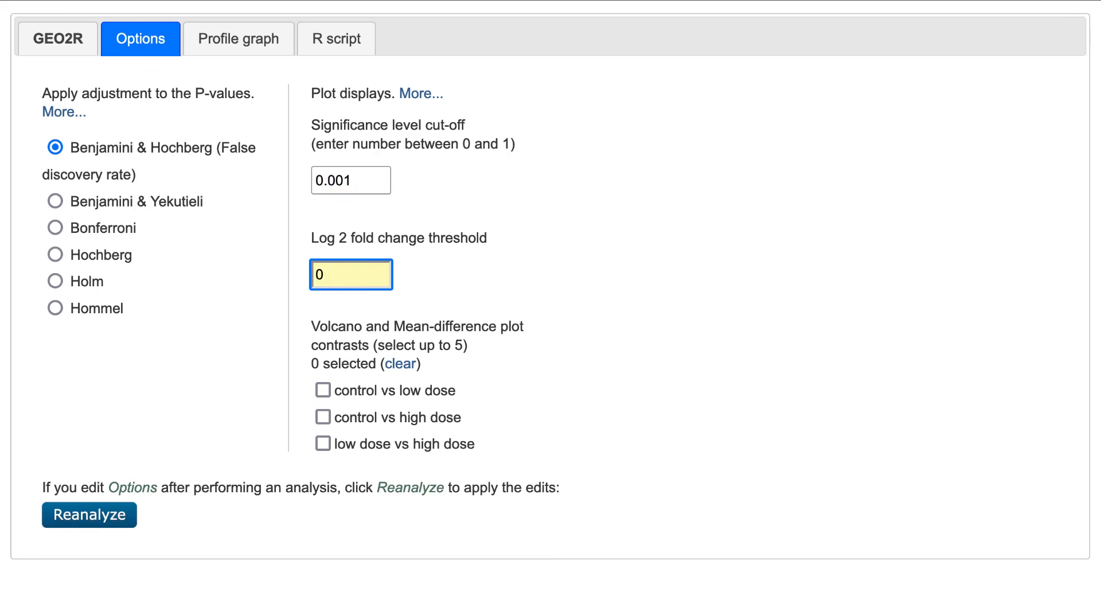
{"action": "key", "text": "BackSpace"}
{"action": "type", "text": "2"}
{"action": "left_click", "coordinate": [133, 519]}
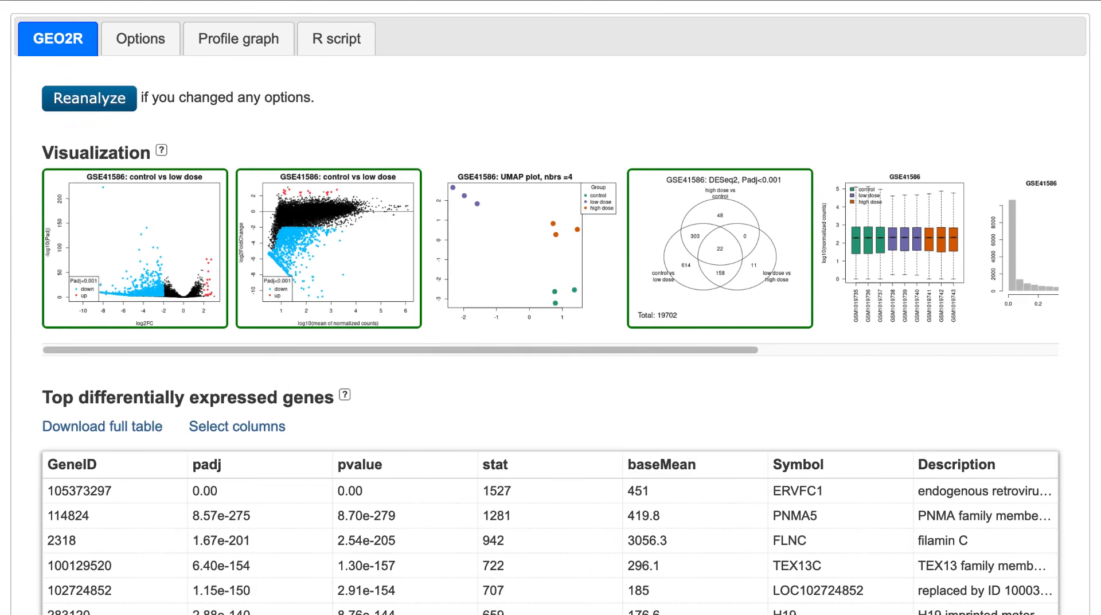
- Show the R script of the differential expression analysis
{"action": "left_click", "coordinate": [335, 52]}
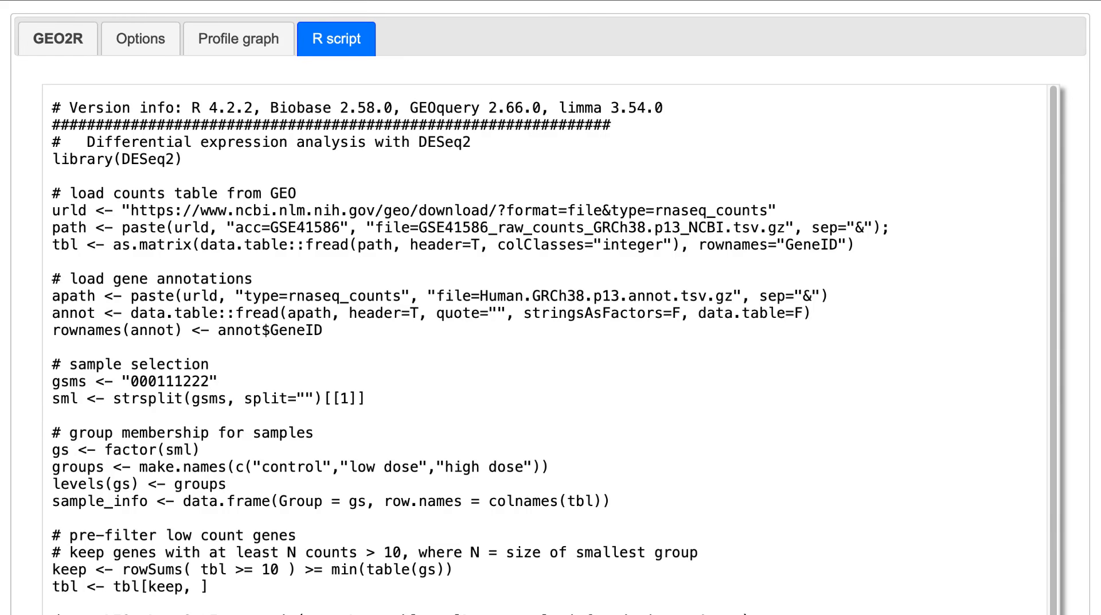